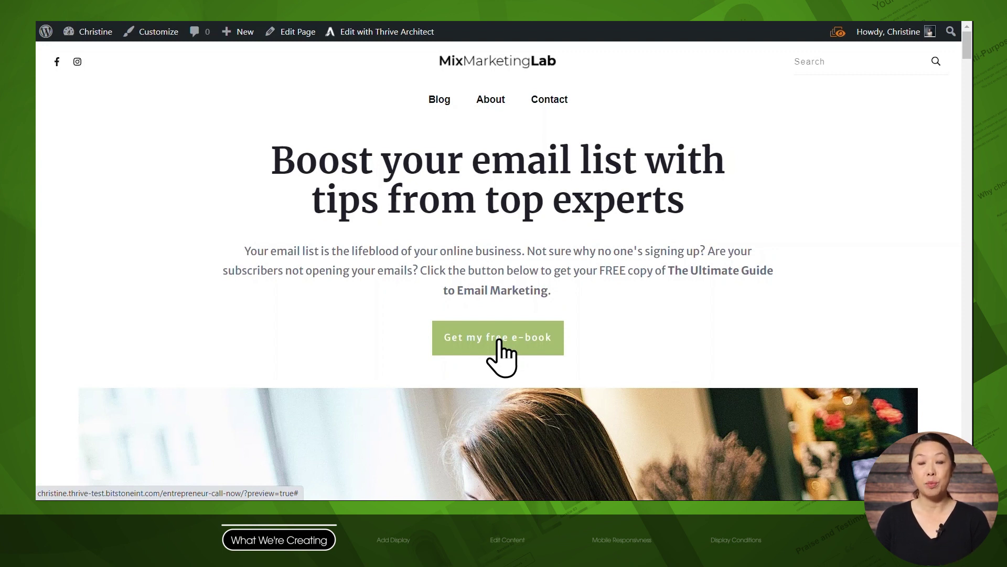
Step: Open the conditional display preview options in the homepage's admin bar
click(840, 33)
Step: Bring up the hero Background Section's Conditional Display panel, listing only the default display
click(834, 118)
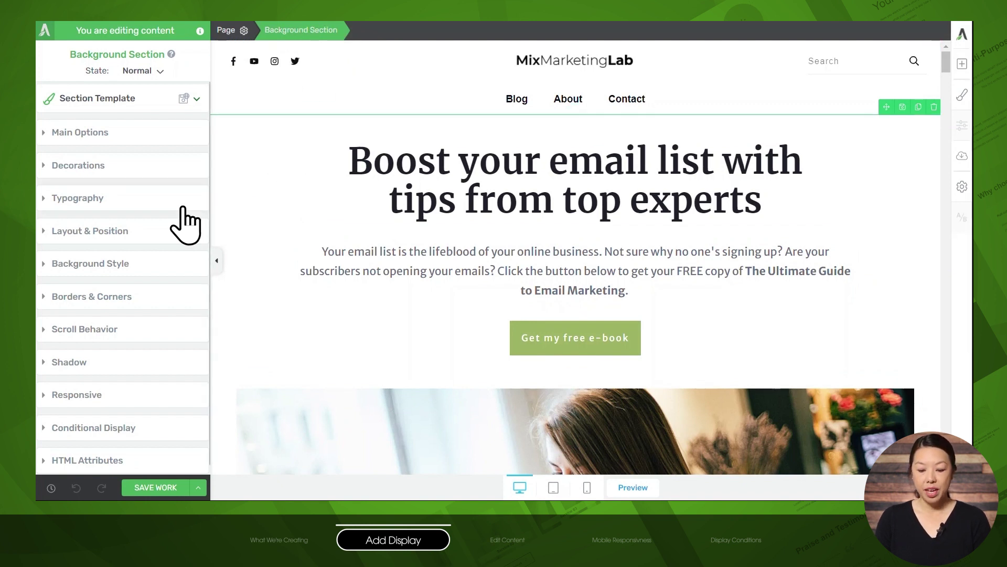
click(102, 429)
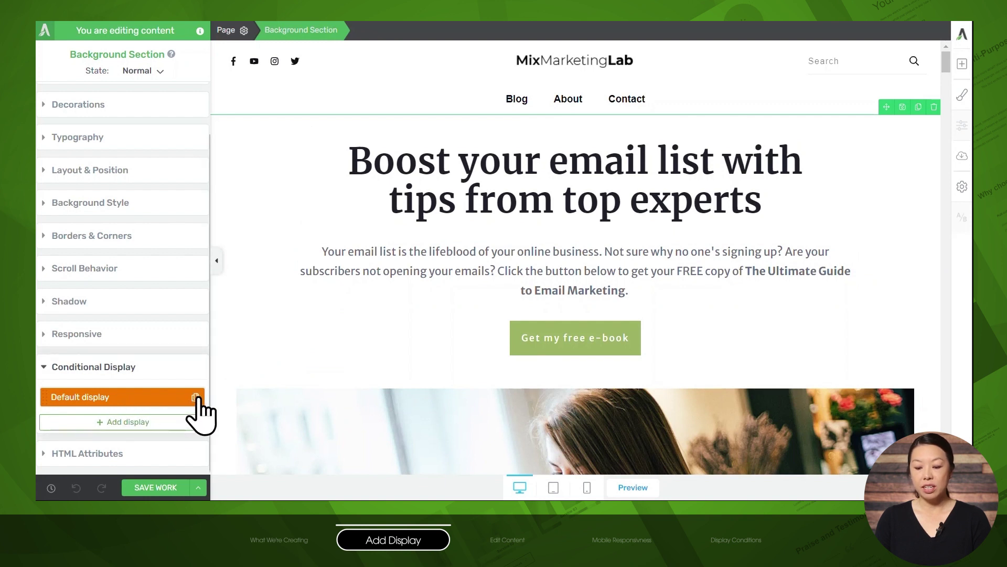
Step: Duplicate Default display, rename the copy 'Livestream', and edit that version
click(195, 397)
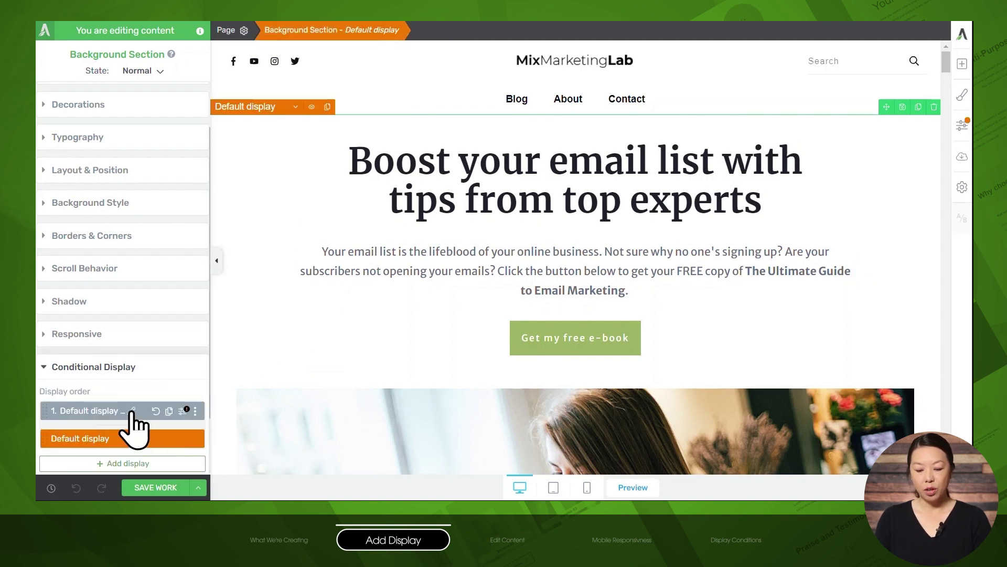
click(129, 410)
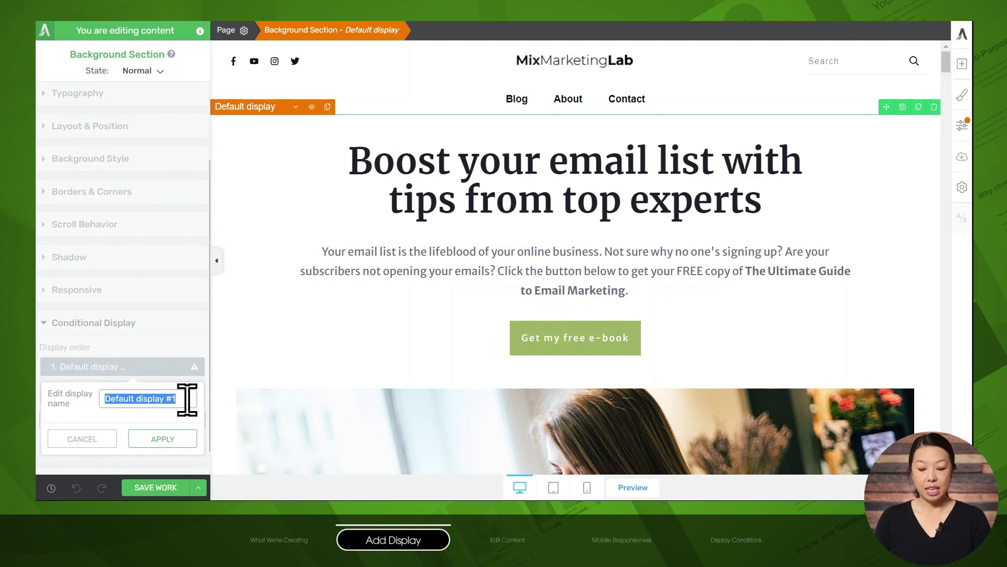
text(Livestream)
click(170, 441)
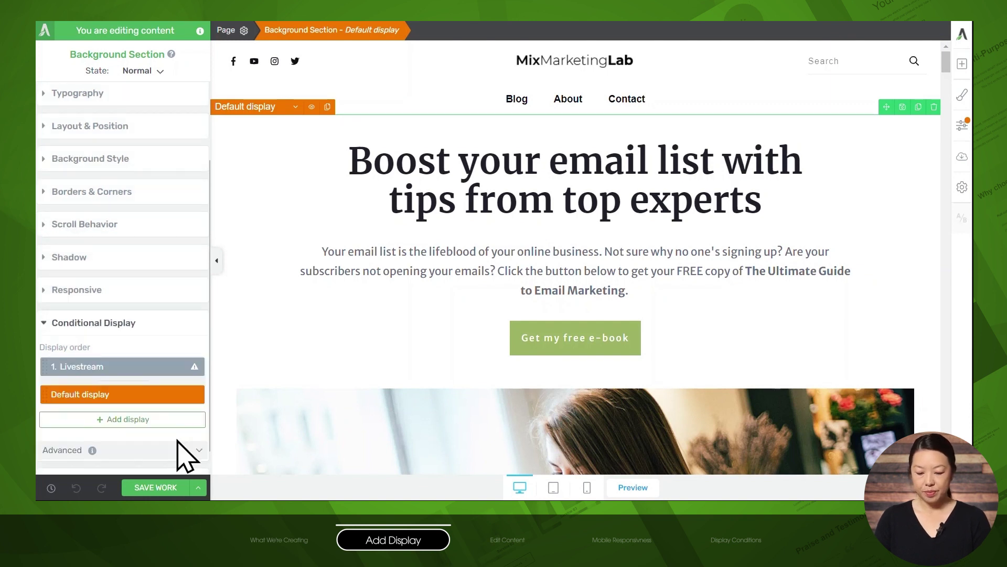
click(138, 370)
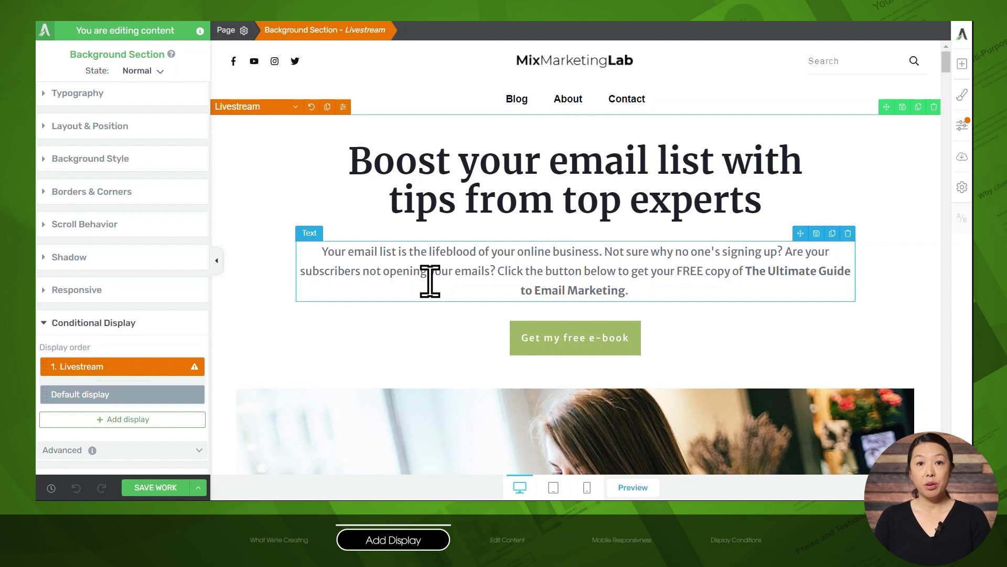
Step: Change the headline to '...Get live help now.' with 'now' in green italics
click(525, 207)
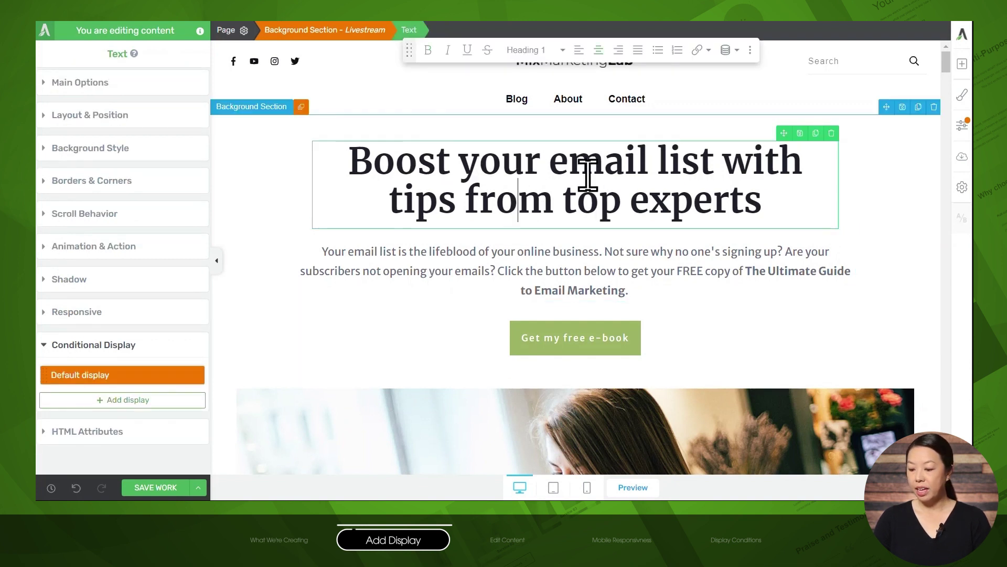
drag(767, 203, 328, 162)
text(Want to give )
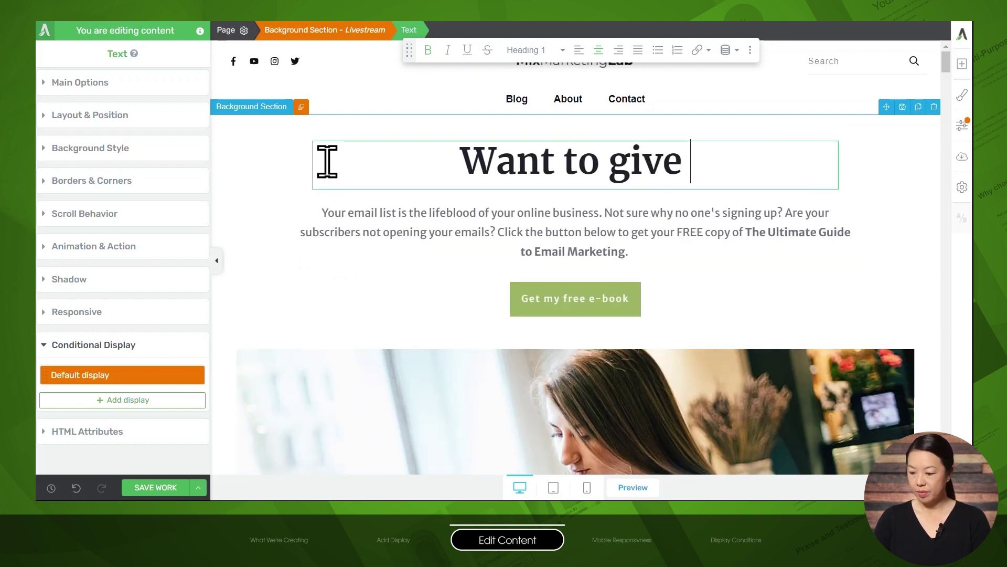
text(your email list a boost? Get)
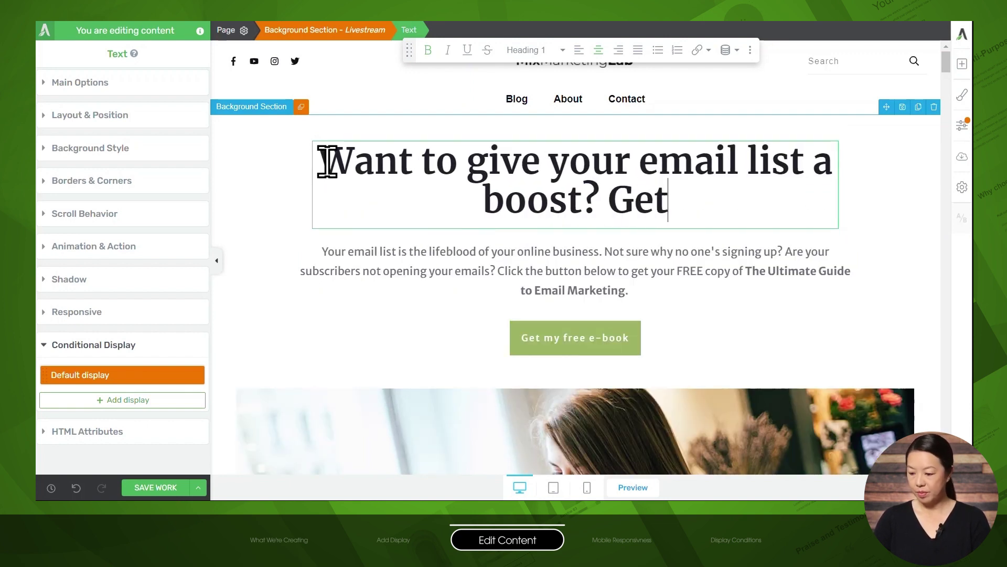
text( live help now.)
drag(709, 198, 787, 206)
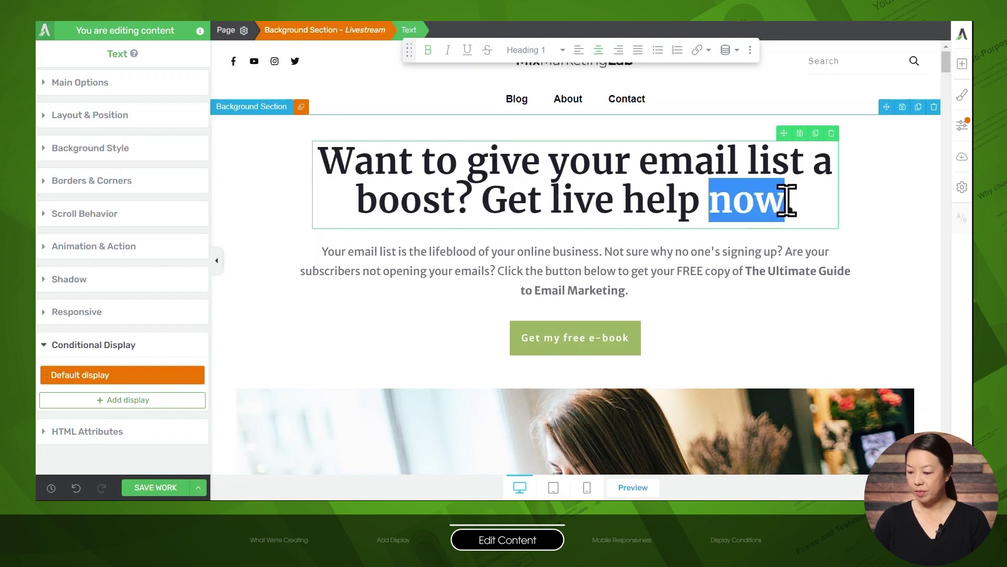
click(448, 50)
click(79, 87)
click(112, 92)
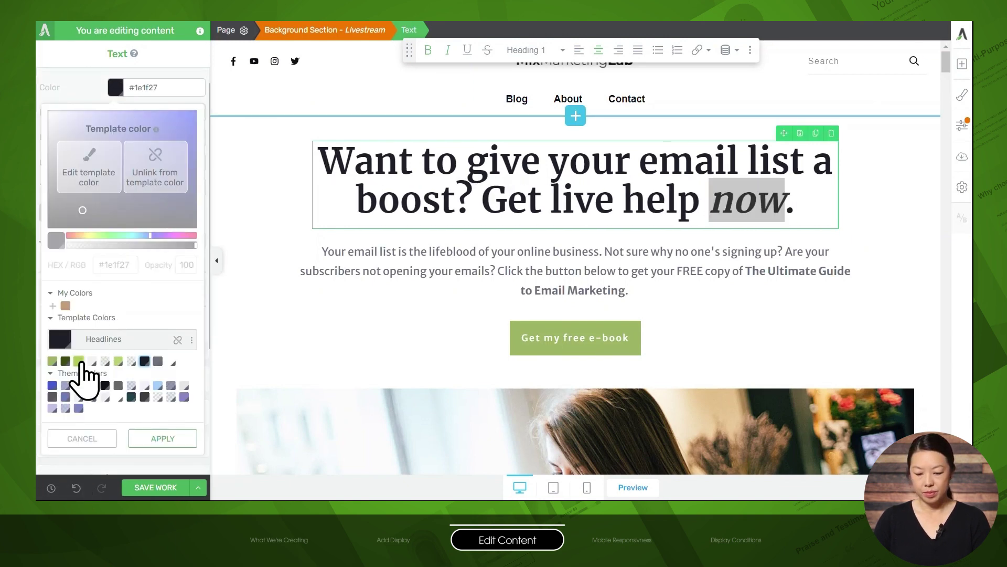
click(83, 378)
Step: Replace the subtitle with 'Our streaming chat is live now! Click the button to join us.', 'live now!' green
click(546, 252)
key(ctrl+a)
text(Our streaming chat is liv)
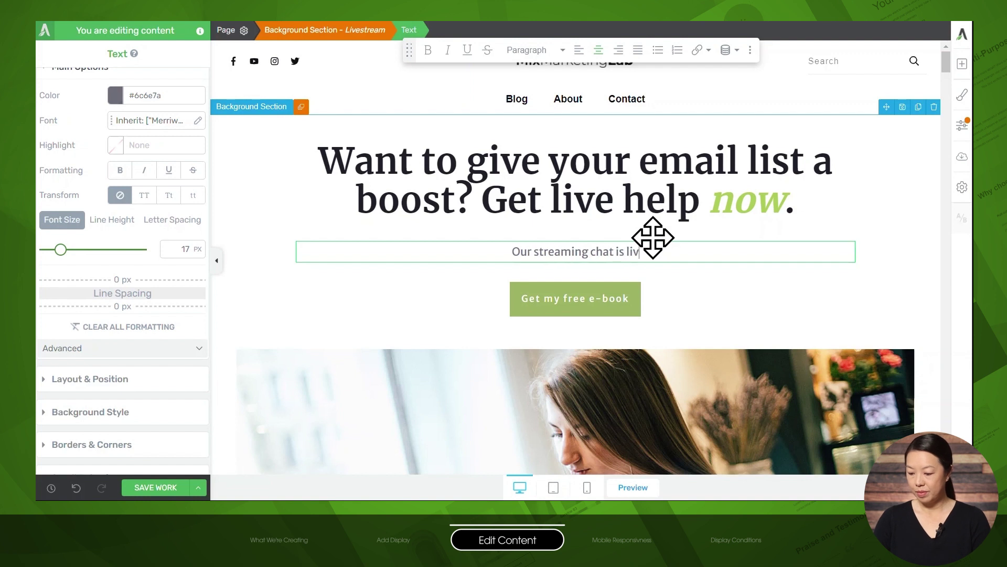
text(e now! Clic)
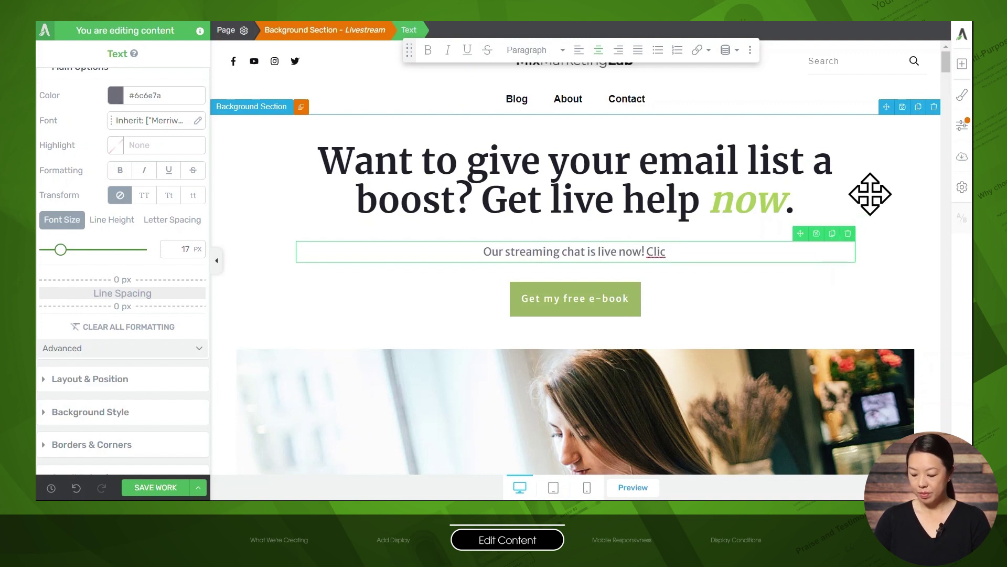
text(k the button to join us.)
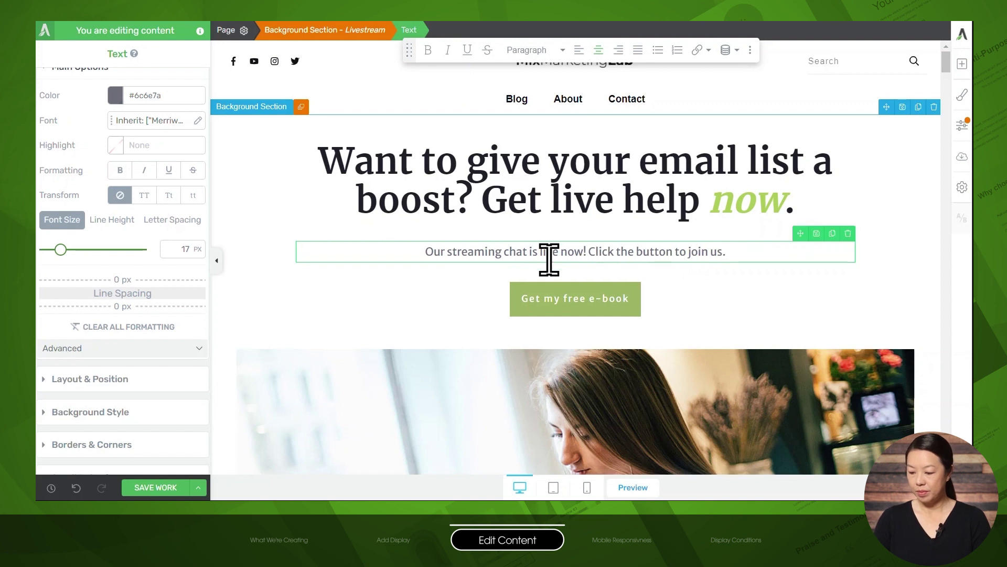
drag(540, 252, 586, 252)
click(79, 369)
click(163, 446)
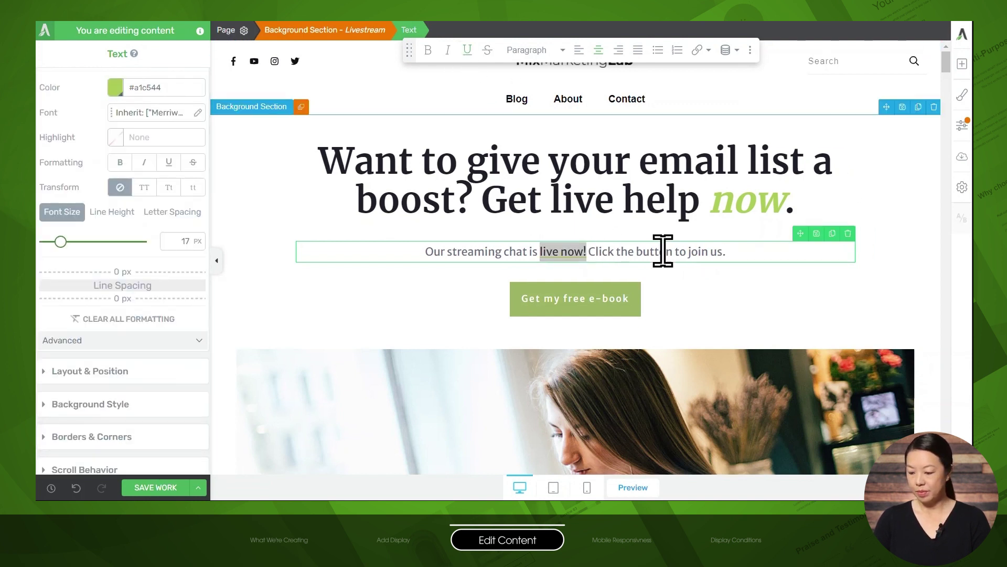
click(727, 251)
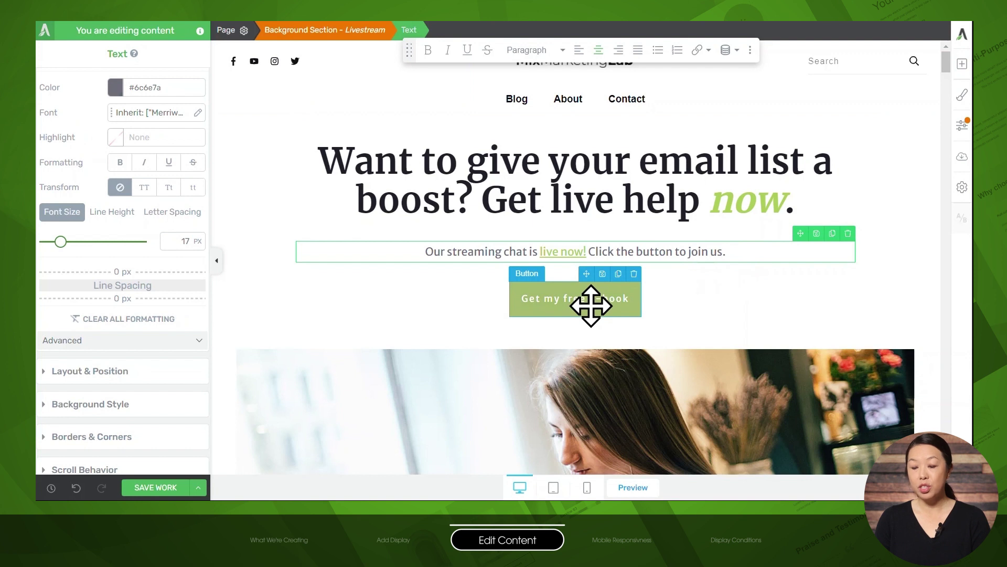
Step: Set the 'Get my free e-book' button's link target to the Thrive Themes Instagram URL
click(577, 295)
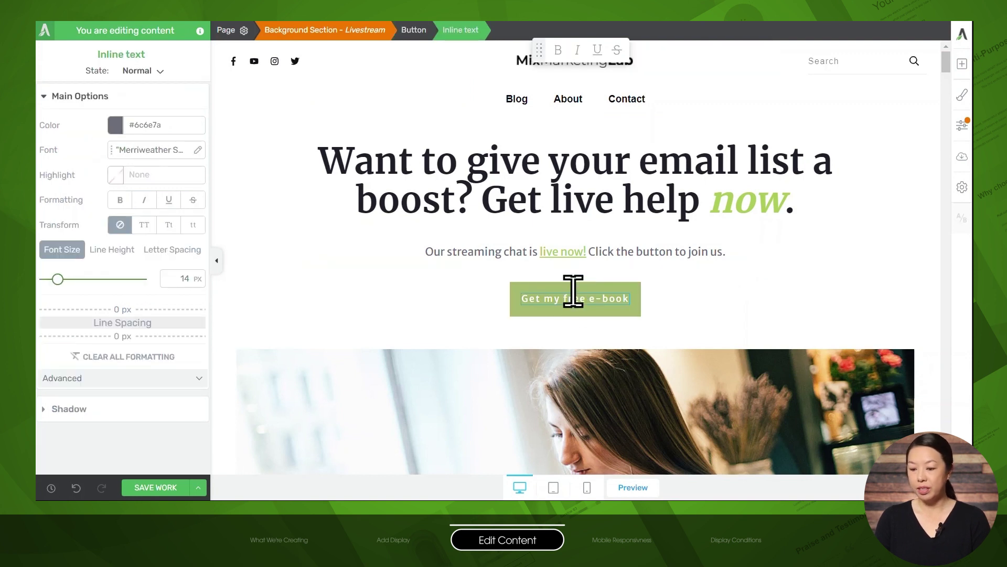
click(416, 31)
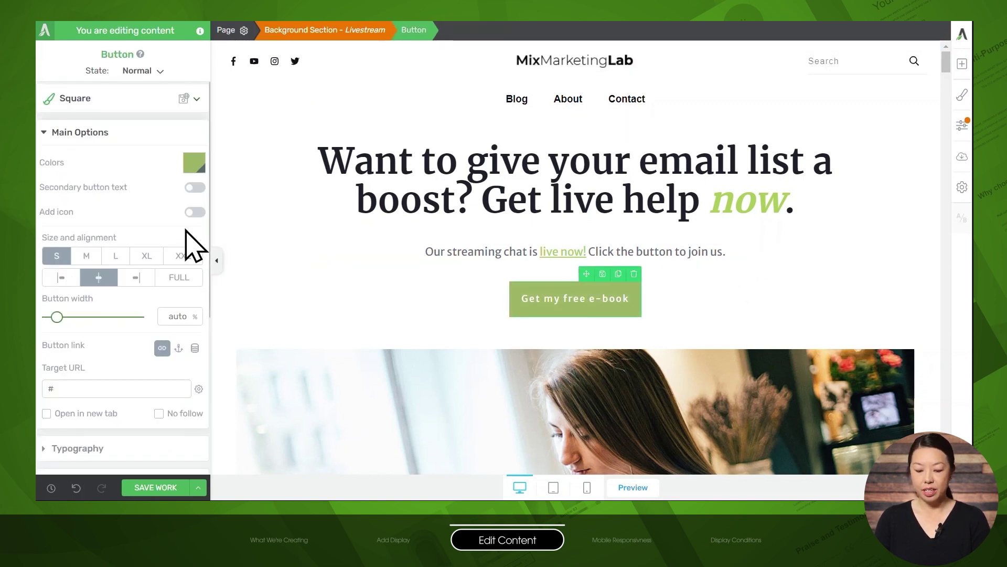
scroll(189, 247, down, 5)
scroll(182, 252, down, 1)
click(107, 355)
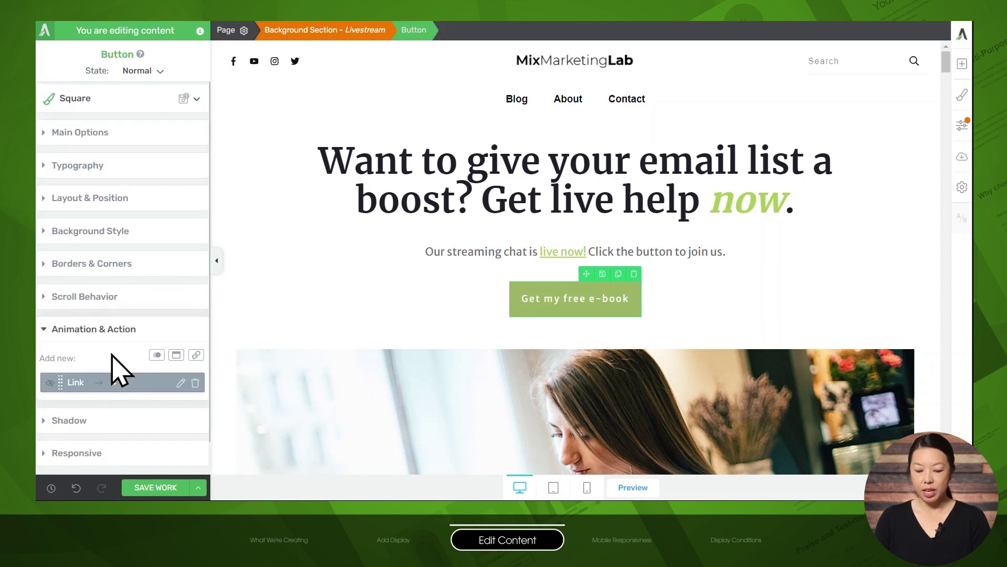
click(181, 383)
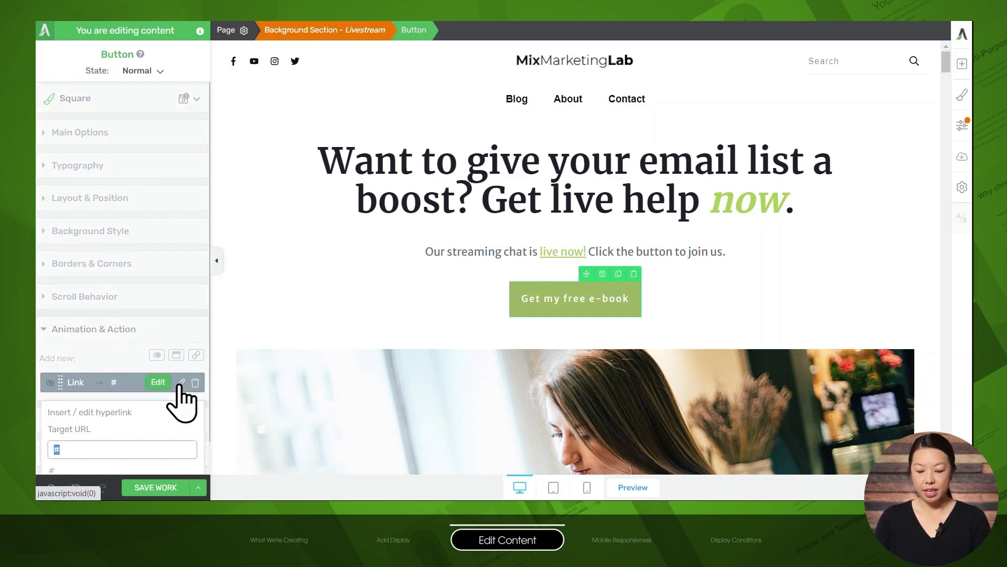
click(113, 449)
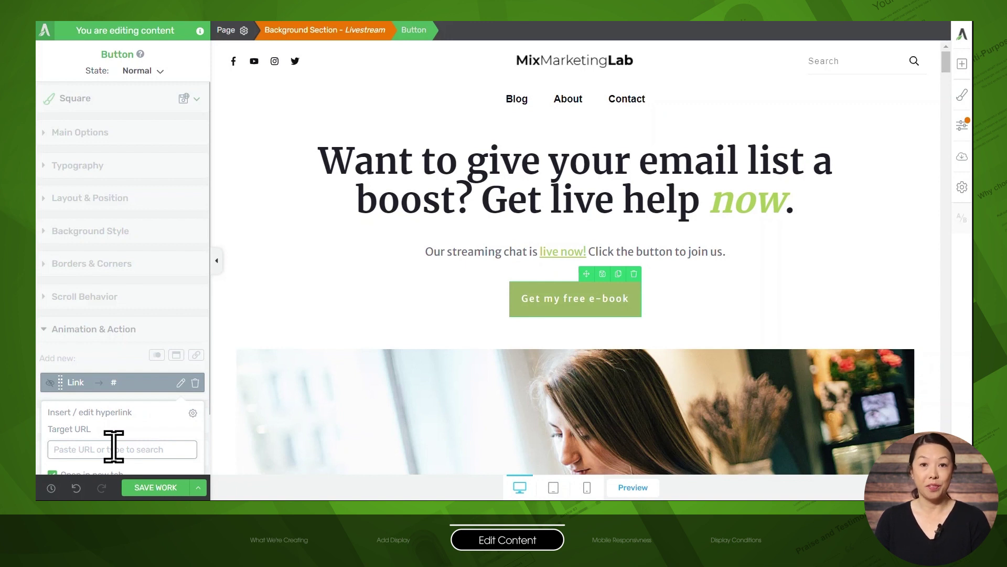
click(113, 449)
text(https://instagram.com/thrivethemes)
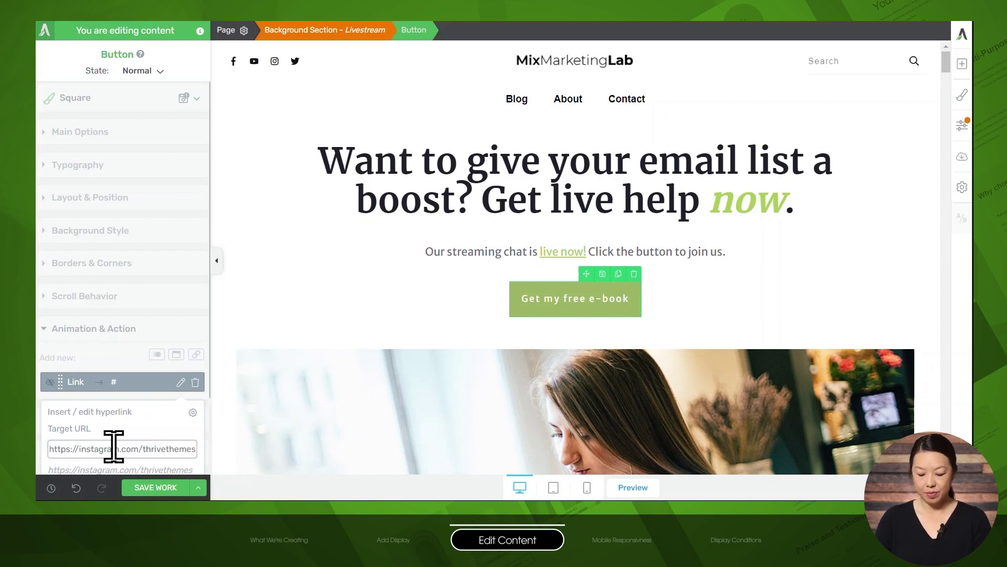
click(158, 458)
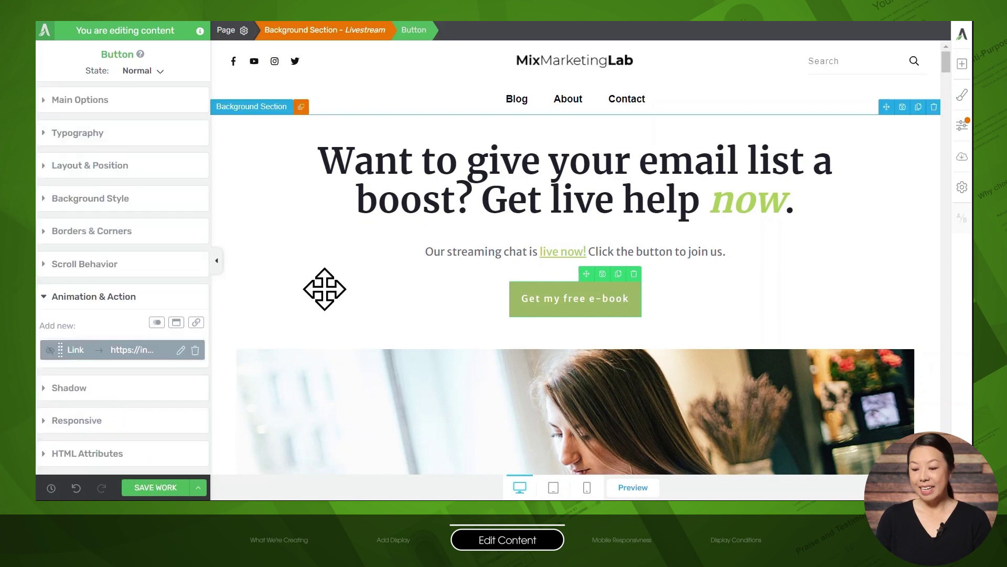
click(554, 487)
scroll(558, 445, down, 5)
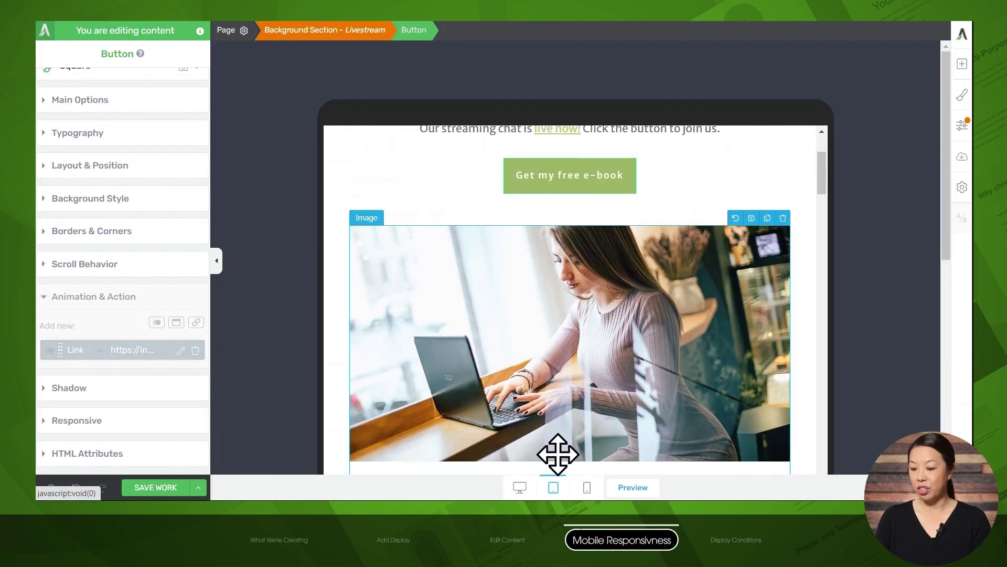
scroll(558, 419, up, 4)
scroll(569, 441, down, 2)
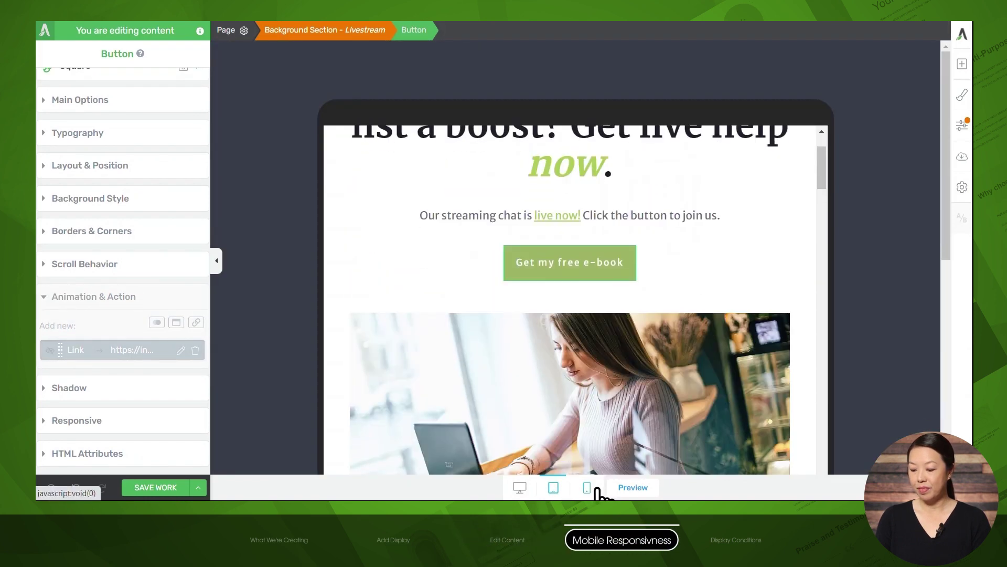
click(587, 486)
scroll(608, 346, down, 4)
scroll(608, 332, up, 6)
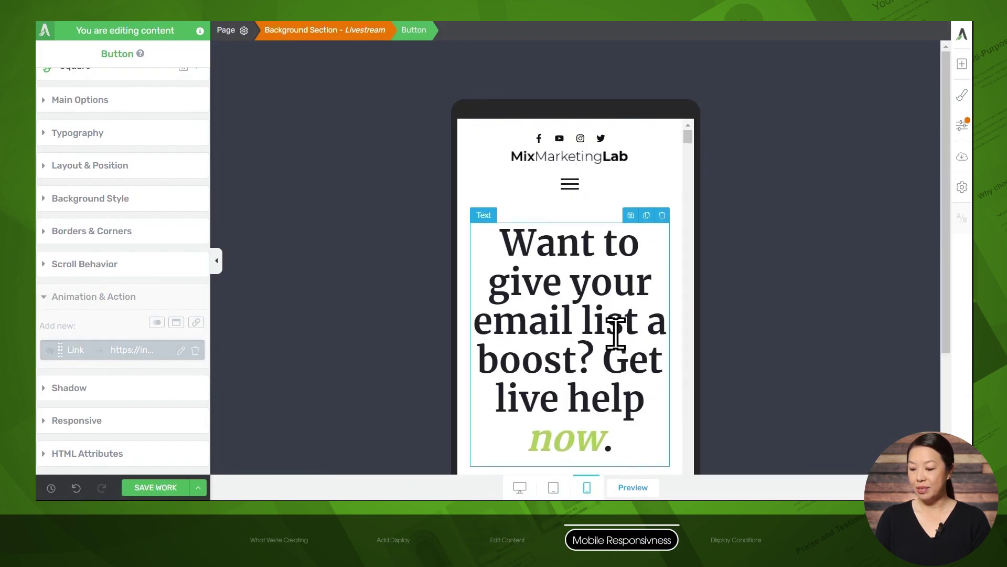
click(526, 483)
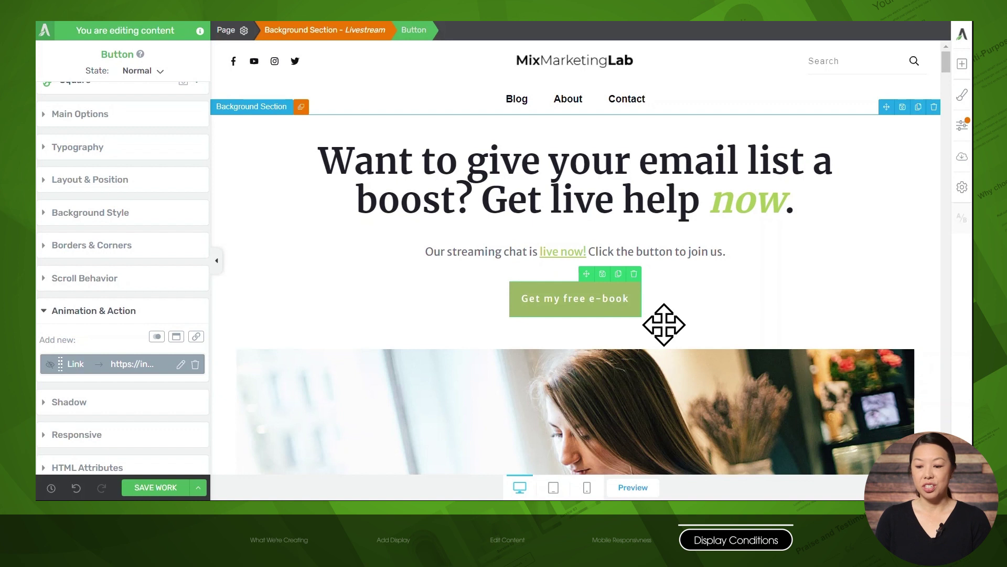
Step: Open Livestream's display conditions, keep Display content, and add a new condition set
click(341, 31)
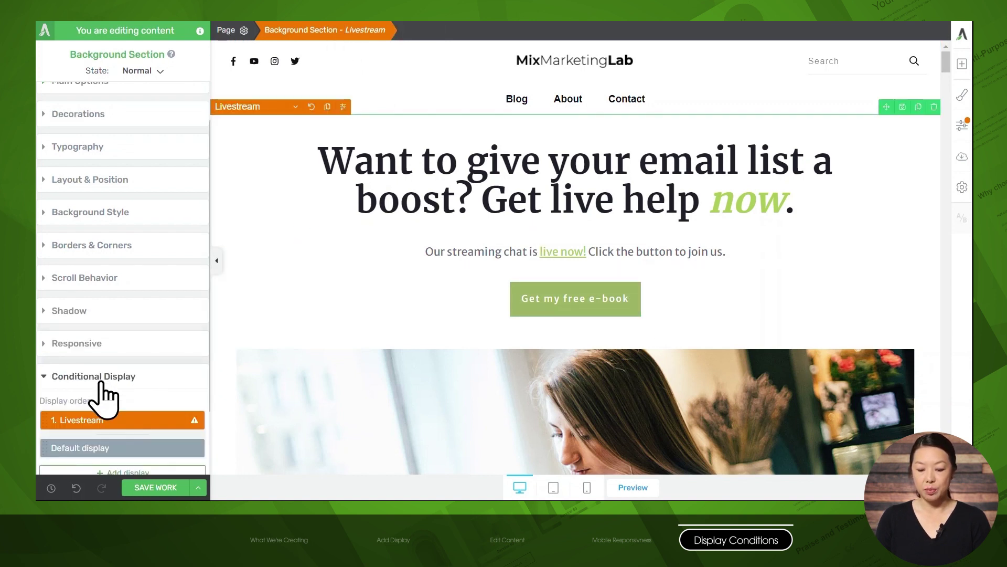
mouse_move(113, 423)
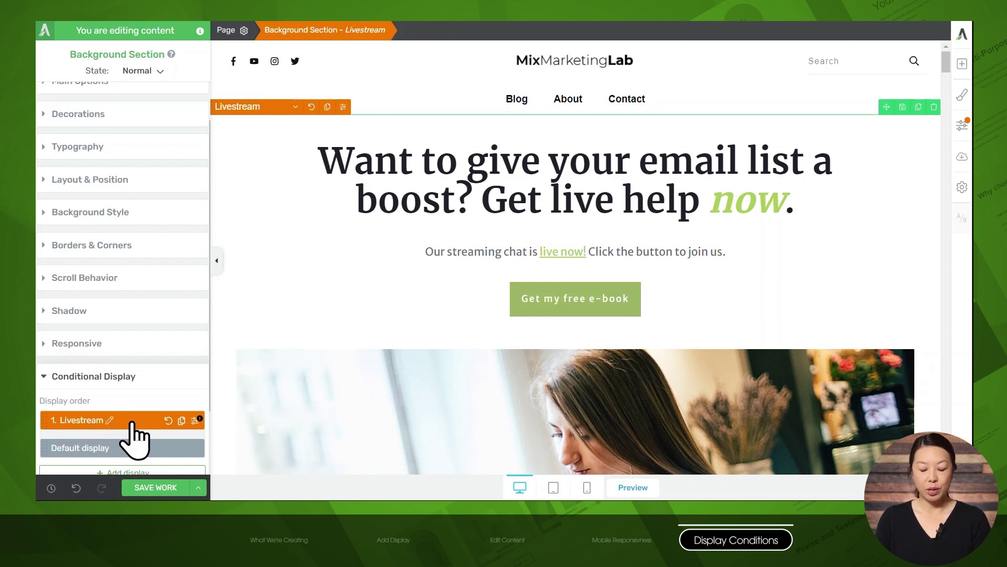
click(199, 420)
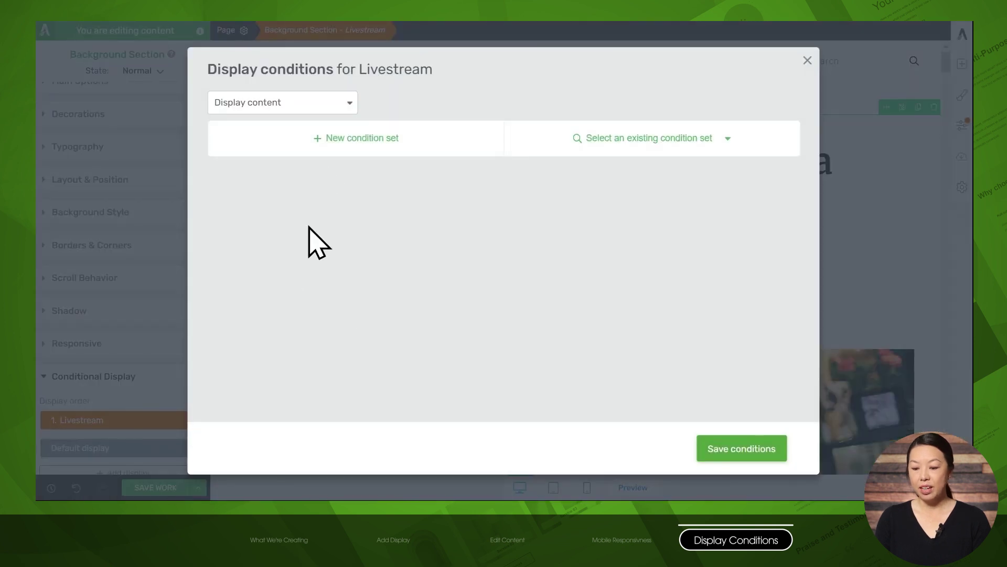
click(329, 100)
click(295, 133)
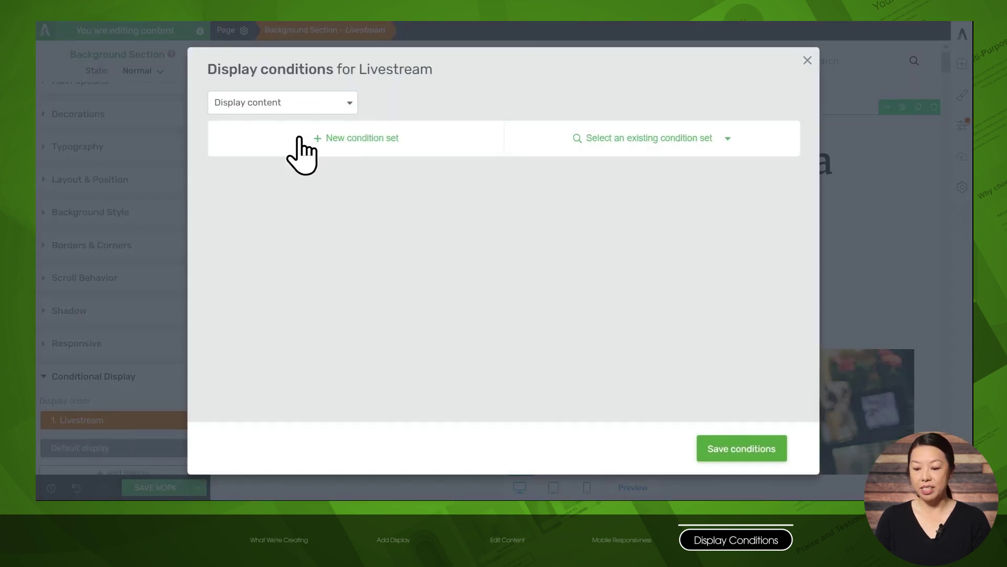
click(387, 158)
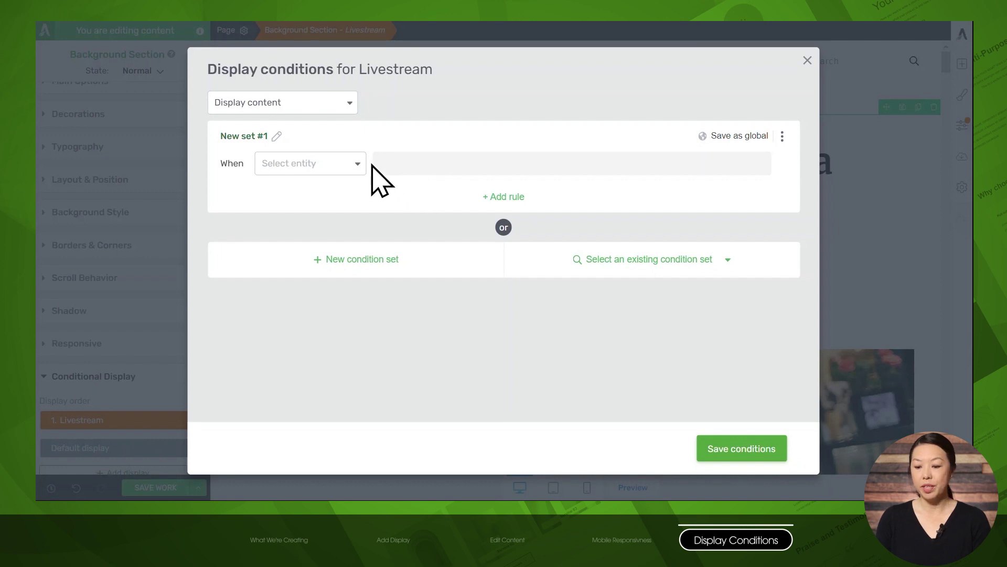
Step: Add a Time and date > Day of week rule for Tuesday
click(331, 170)
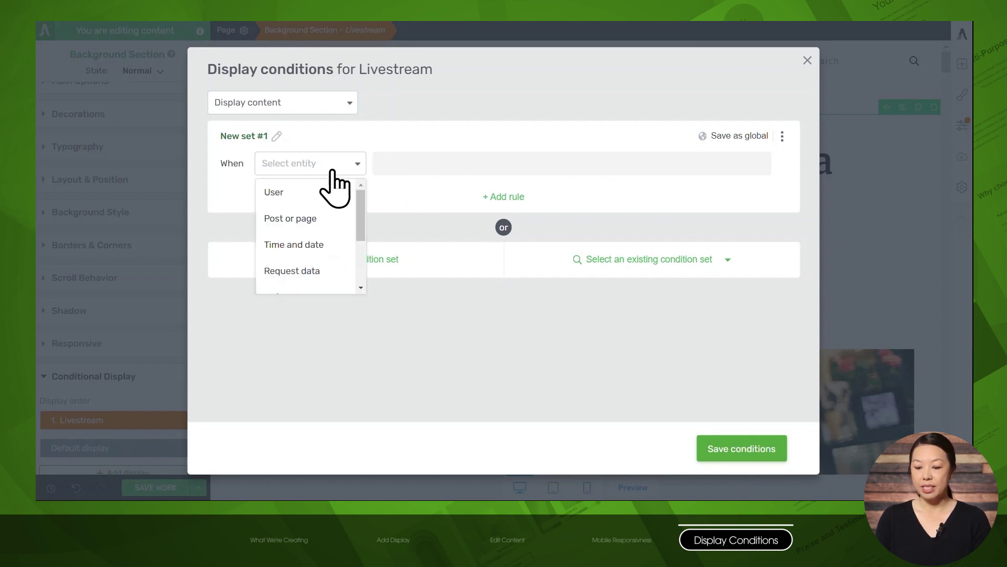
click(305, 245)
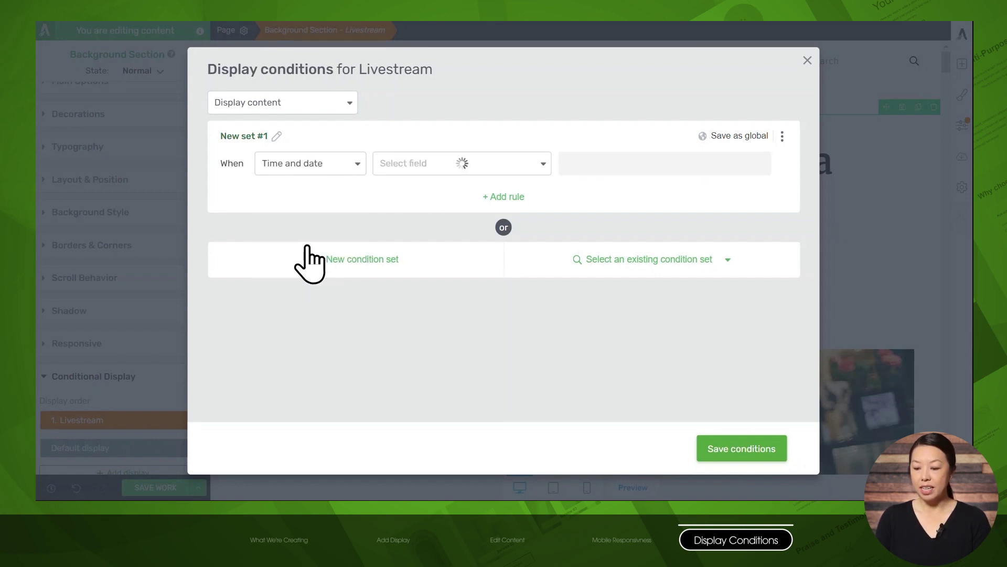
click(434, 163)
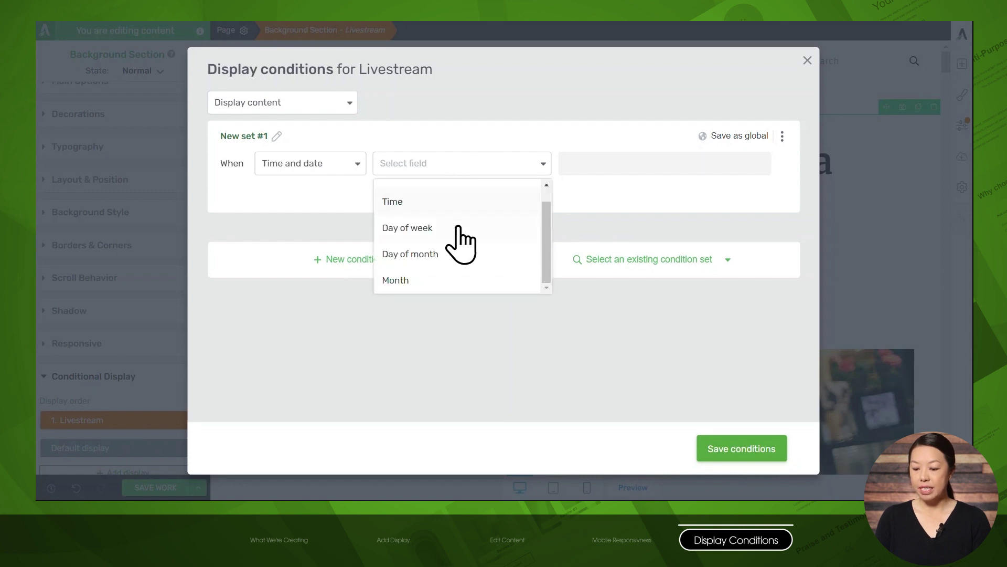
click(457, 227)
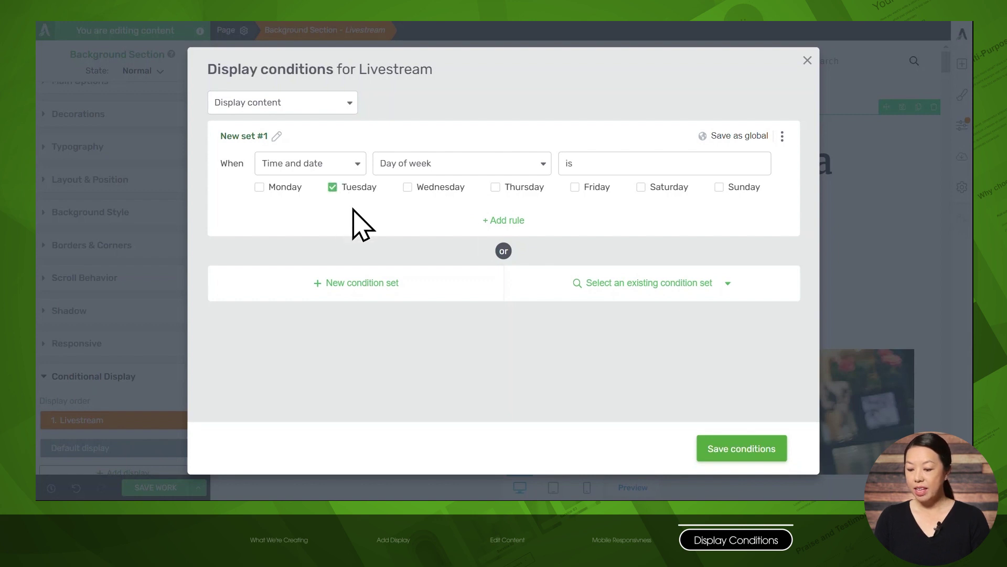
Step: Add a Time and date rule for time between 10:00 and 12:00, then save the conditions
click(500, 223)
click(315, 231)
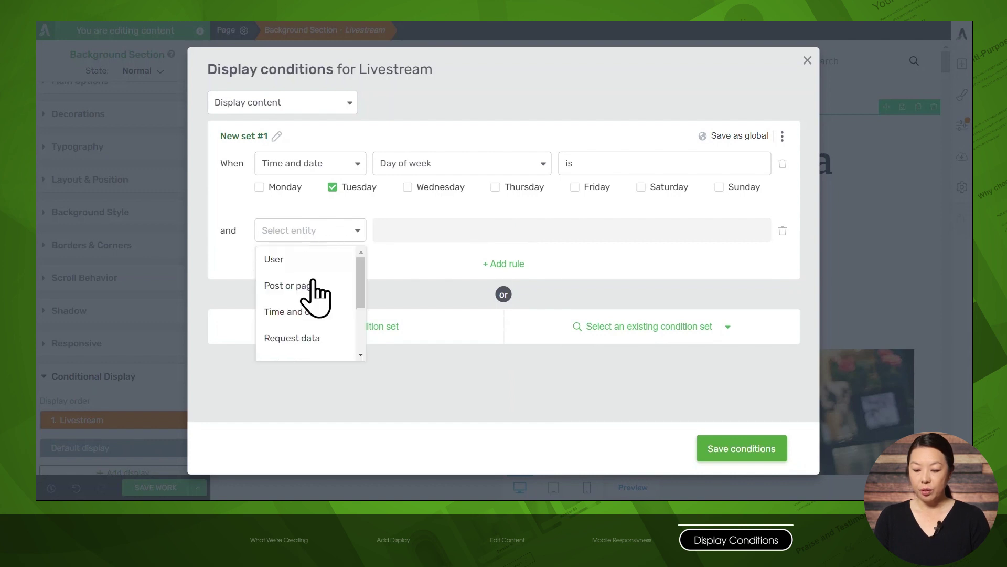
click(306, 313)
click(435, 235)
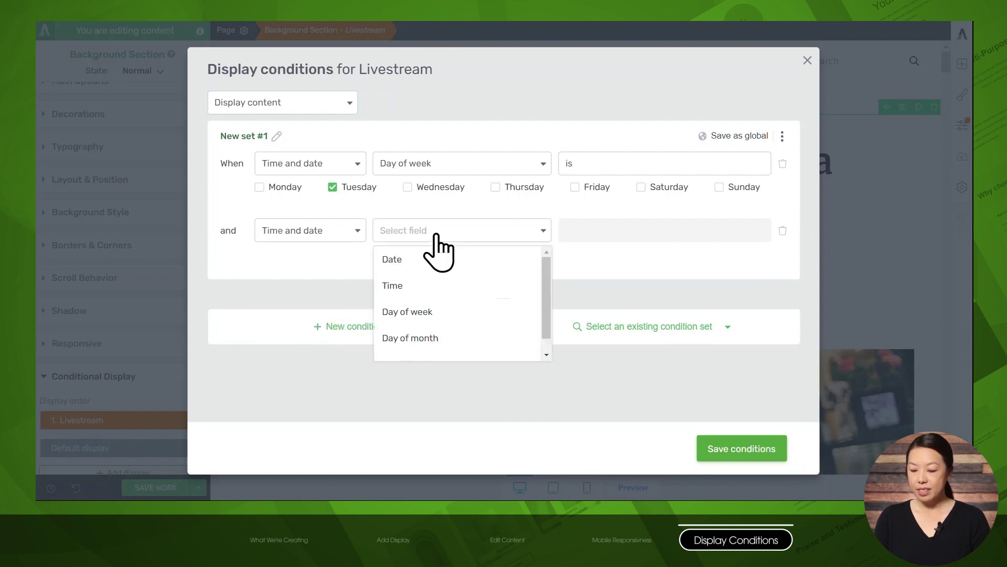
click(403, 285)
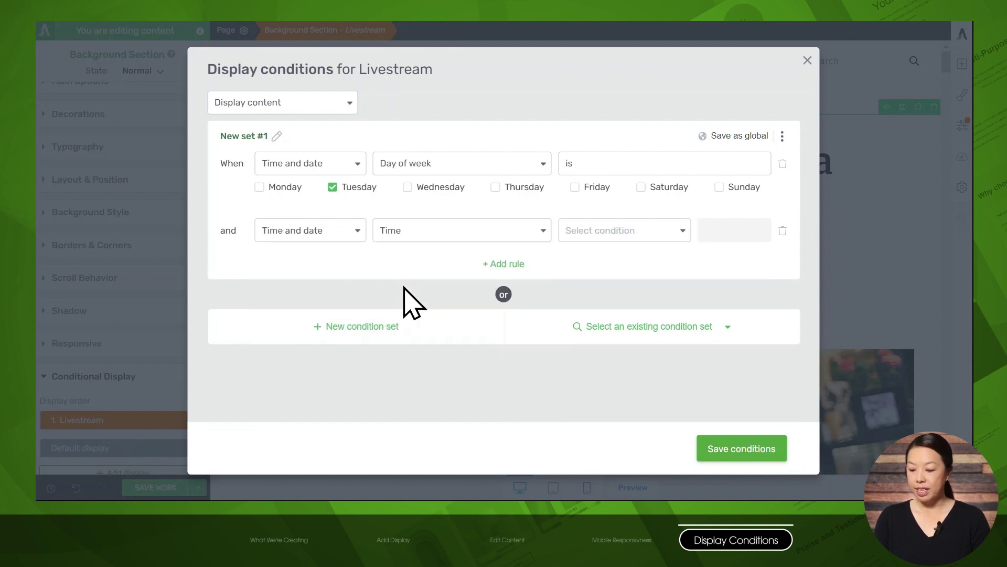
click(615, 237)
click(597, 311)
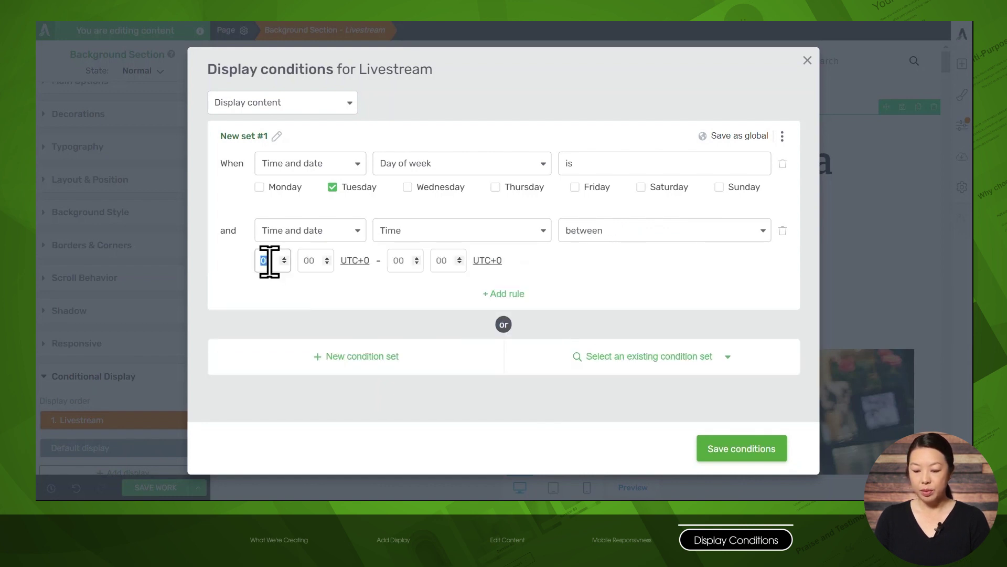
click(401, 257)
text(01)
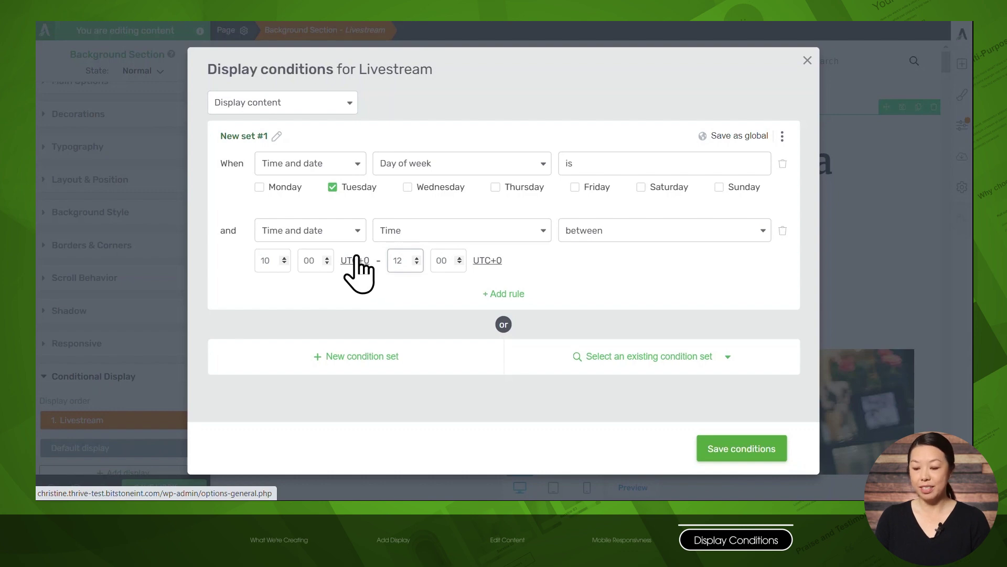
click(740, 449)
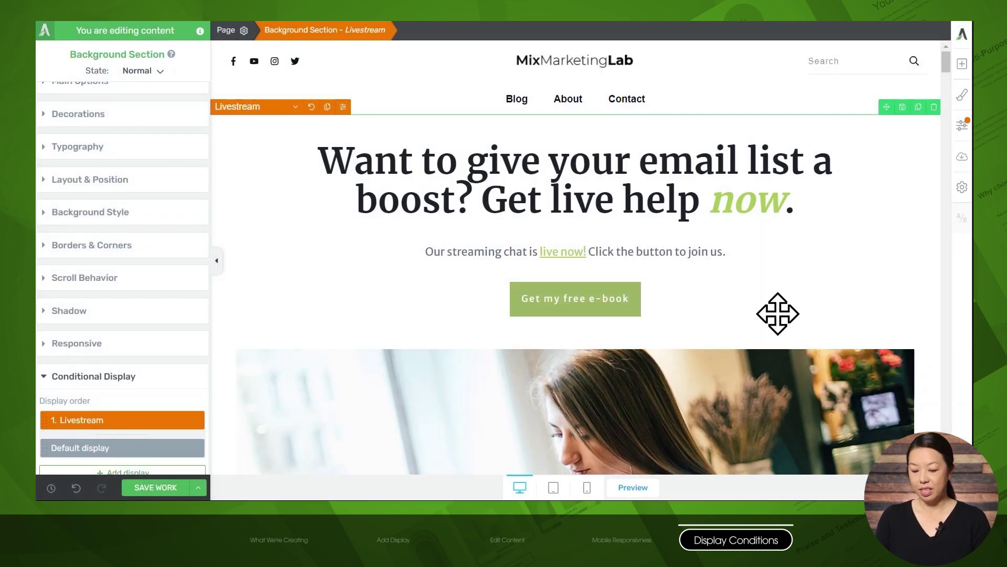
Step: Save the page and preview the live homepage with New set #1 enabled
click(160, 491)
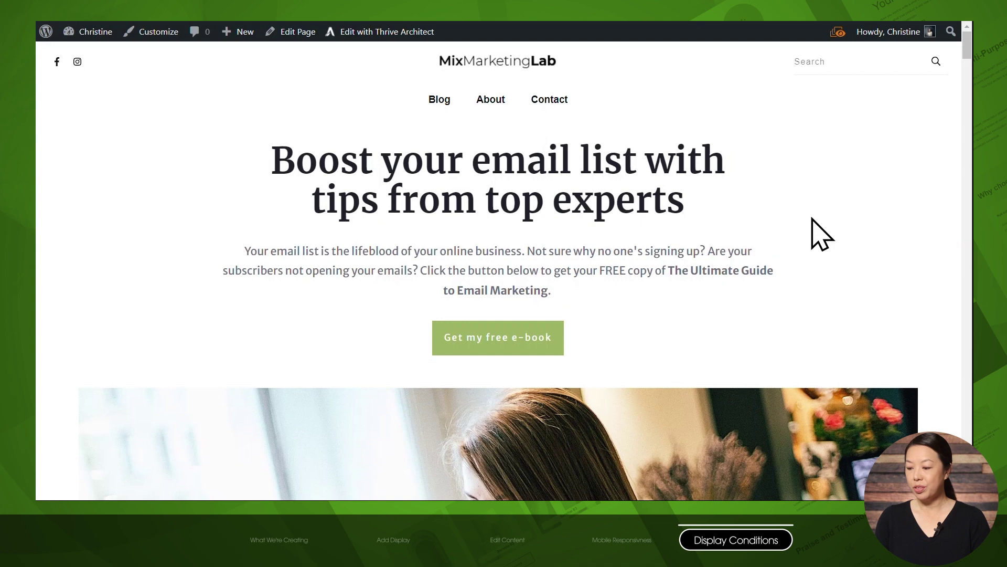
click(839, 32)
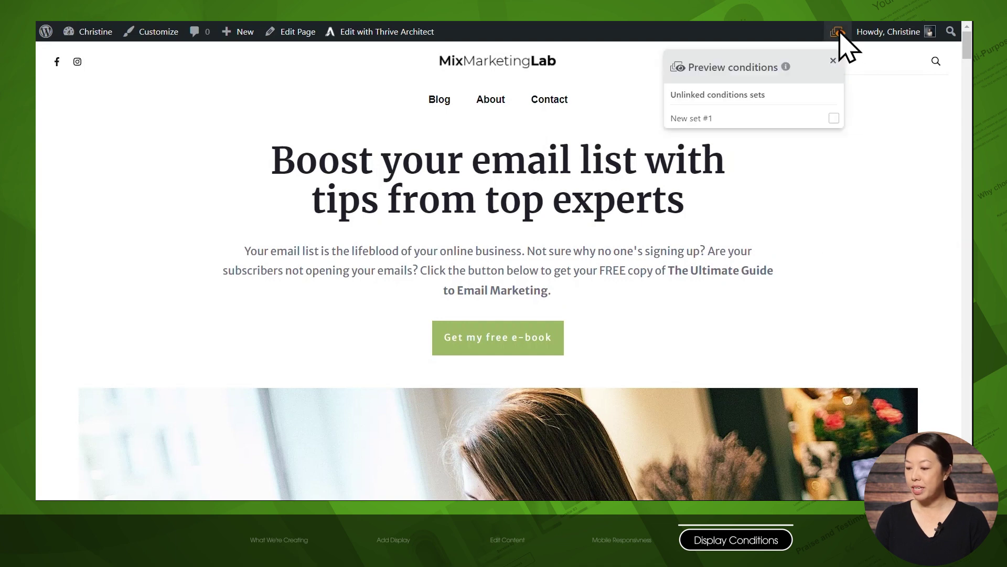
click(834, 119)
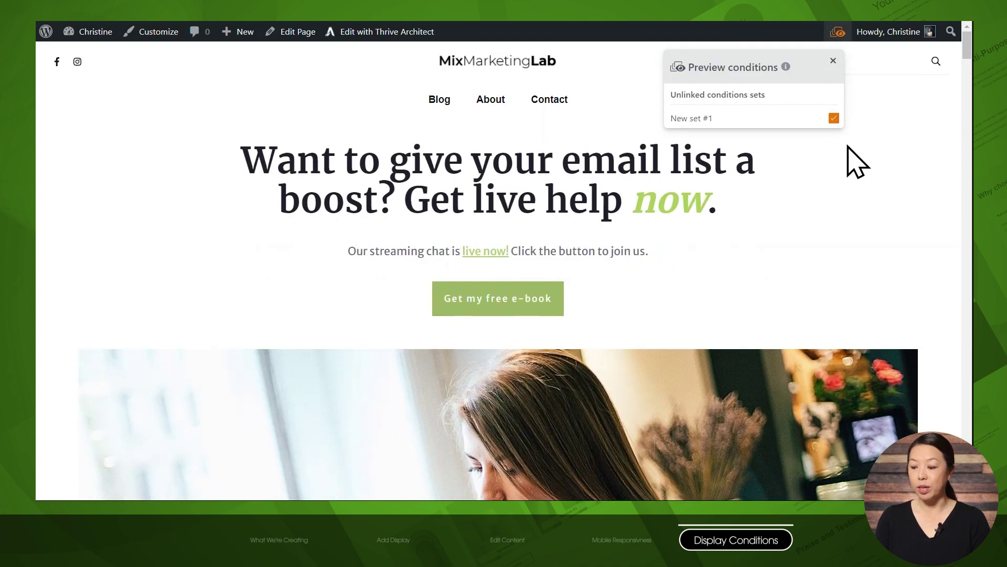